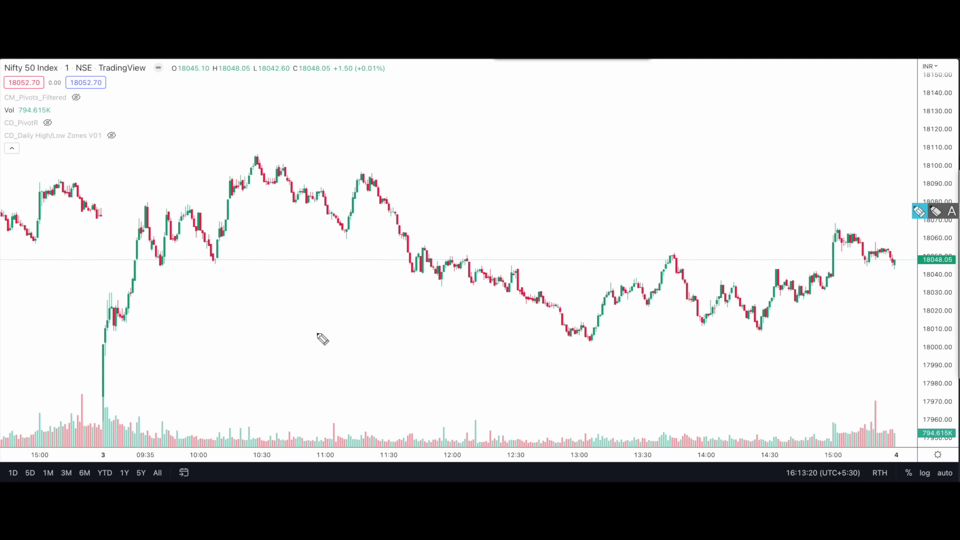
- Circle the chart legend, trace a zigzag with a check mark, then circle the Telegram channel name
mouse_move(75, 60)
mouse_down()
mouse_move(135, 146)
mouse_move(149, 79)
mouse_move(129, 64)
mouse_up()
mouse_move(283, 285)
mouse_down()
mouse_move(543, 325)
mouse_move(728, 249)
mouse_up()
drag(732, 281, 733, 288)
mouse_move(441, 169)
mouse_down()
mouse_move(449, 189)
mouse_move(498, 160)
mouse_move(425, 142)
mouse_move(475, 220)
mouse_move(510, 150)
mouse_up()
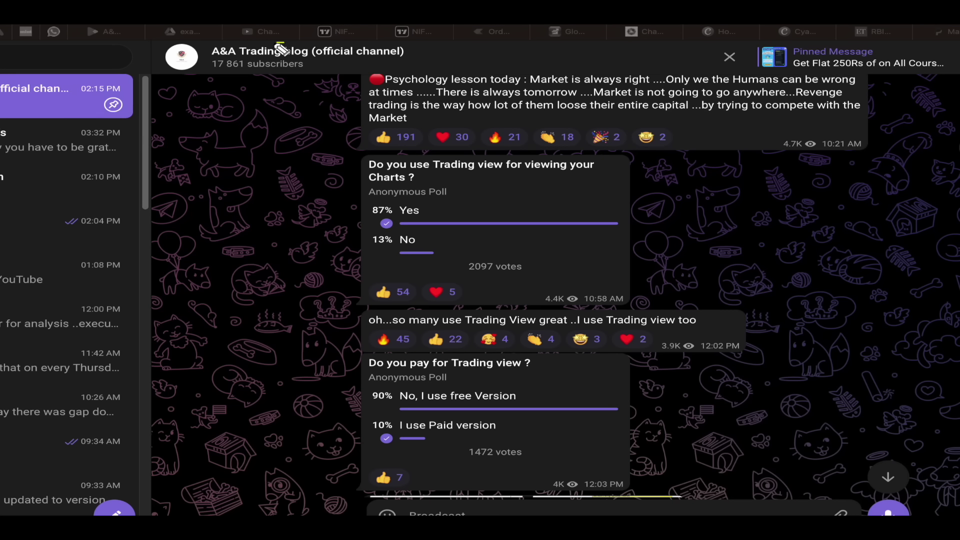
mouse_move(281, 49)
mouse_down()
mouse_move(180, 83)
mouse_move(315, 94)
mouse_move(330, 75)
mouse_move(290, 48)
mouse_up()
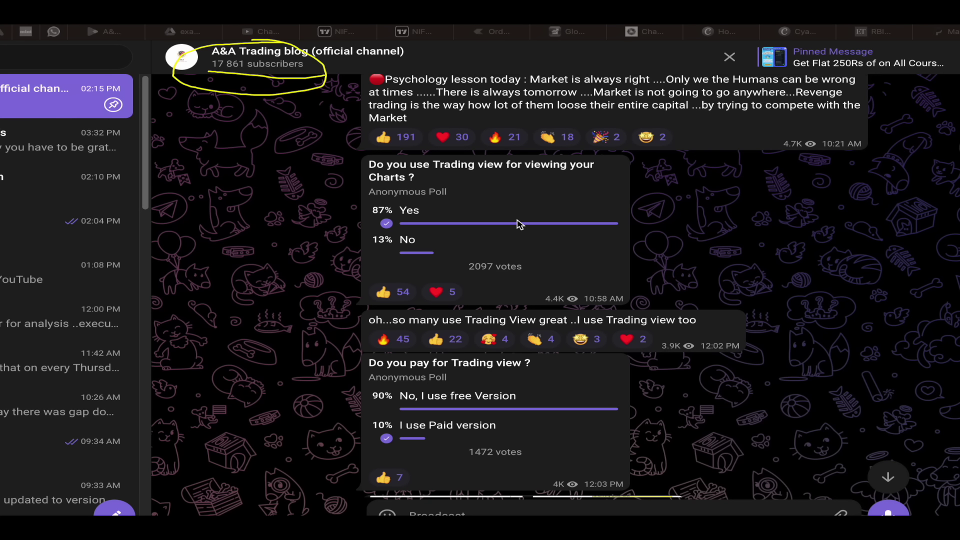
- Underline the first poll's question and 2097 votes, and circle and tick its 87% Yes result
drag(431, 172, 618, 173)
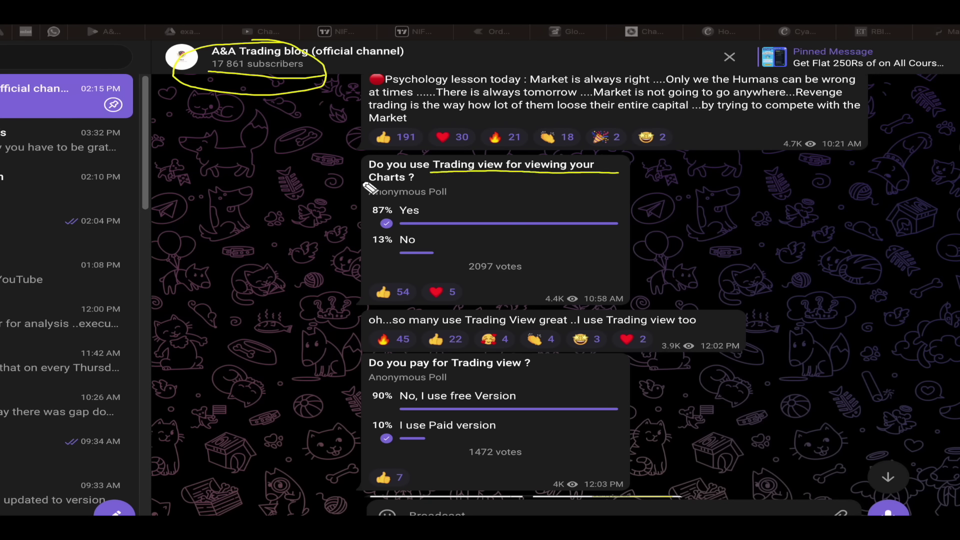
drag(365, 184, 420, 185)
drag(462, 273, 533, 274)
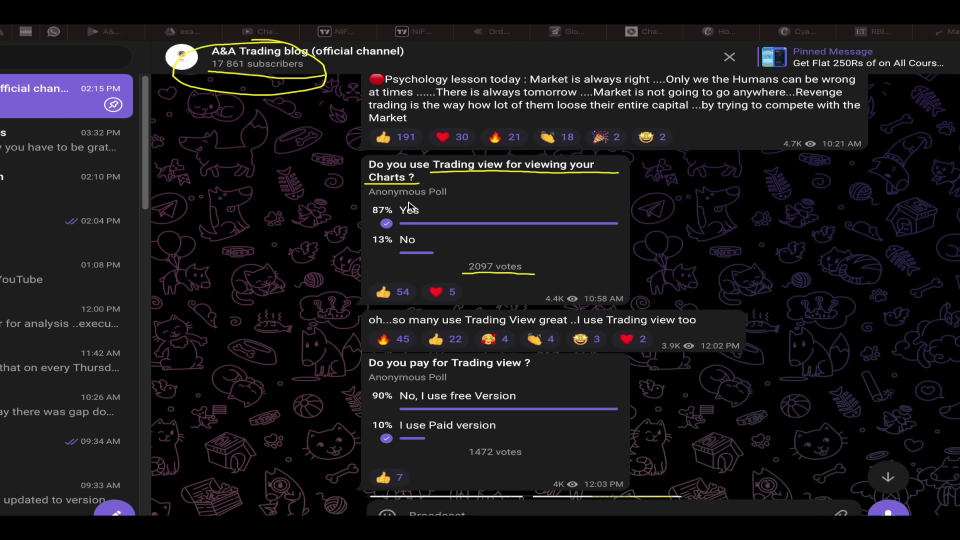
mouse_move(393, 196)
mouse_down()
mouse_move(362, 200)
mouse_move(379, 225)
mouse_move(439, 223)
mouse_move(430, 205)
mouse_move(392, 199)
mouse_up()
mouse_move(499, 207)
mouse_down()
mouse_move(513, 218)
mouse_move(576, 191)
mouse_up()
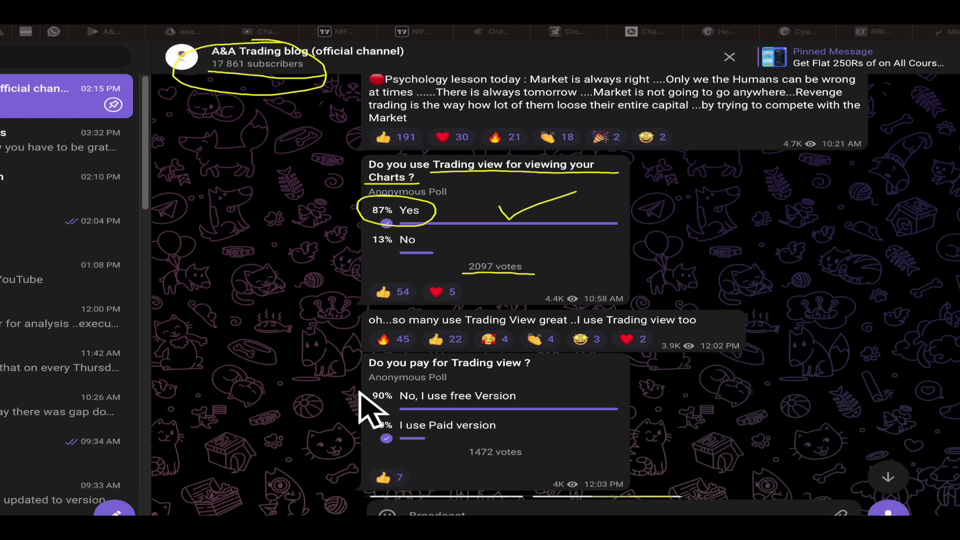
- Underline the second poll's title and circle and tick its 90% free-version answer
drag(358, 384, 452, 383)
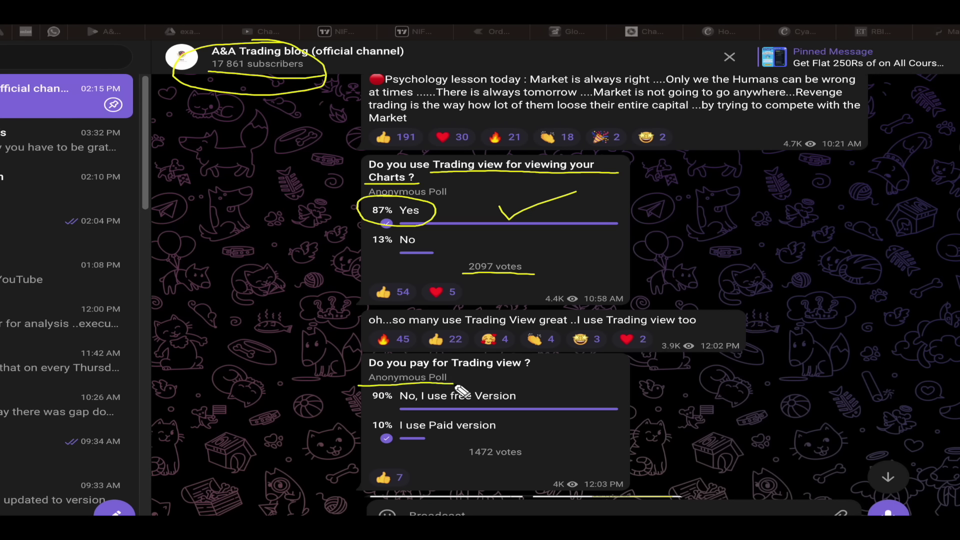
mouse_move(365, 373)
mouse_down()
mouse_move(536, 364)
mouse_move(551, 377)
mouse_move(602, 351)
mouse_up()
mouse_move(371, 383)
mouse_down()
mouse_move(348, 401)
mouse_move(452, 416)
mouse_move(546, 405)
mouse_move(515, 383)
mouse_move(411, 382)
mouse_up()
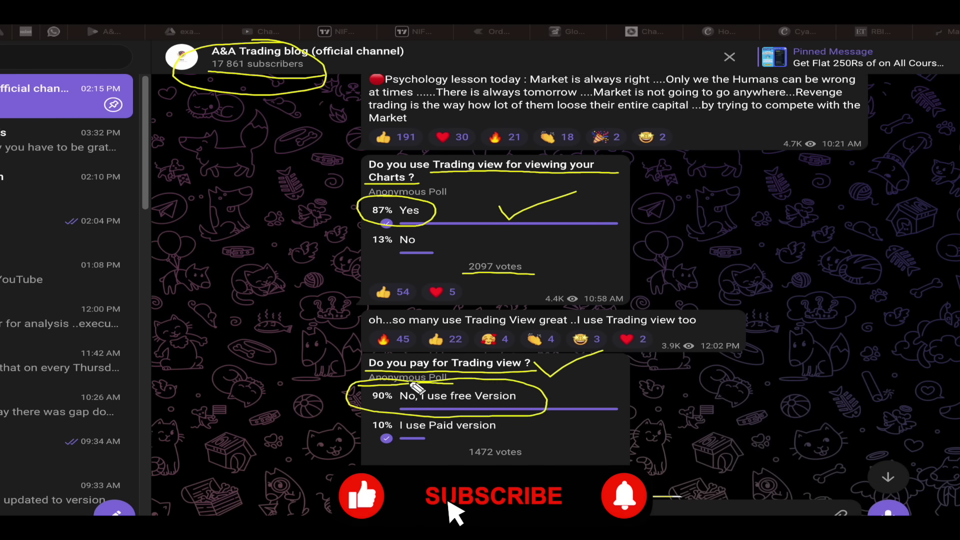
mouse_move(564, 392)
mouse_down()
mouse_move(570, 403)
mouse_move(634, 379)
mouse_up()
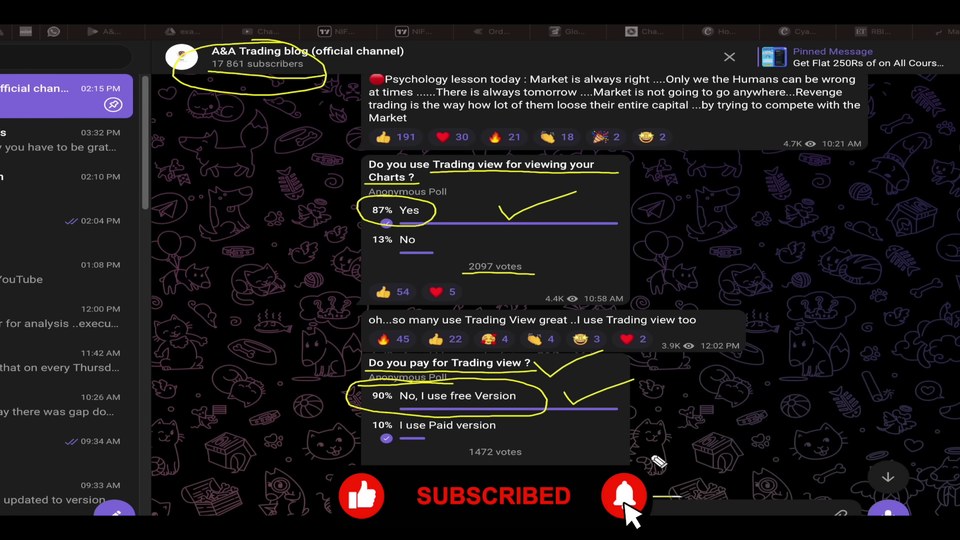
- Clear the markup, re-underline the 90% free-version answer, and return to the Nifty 50 chart
key(e)
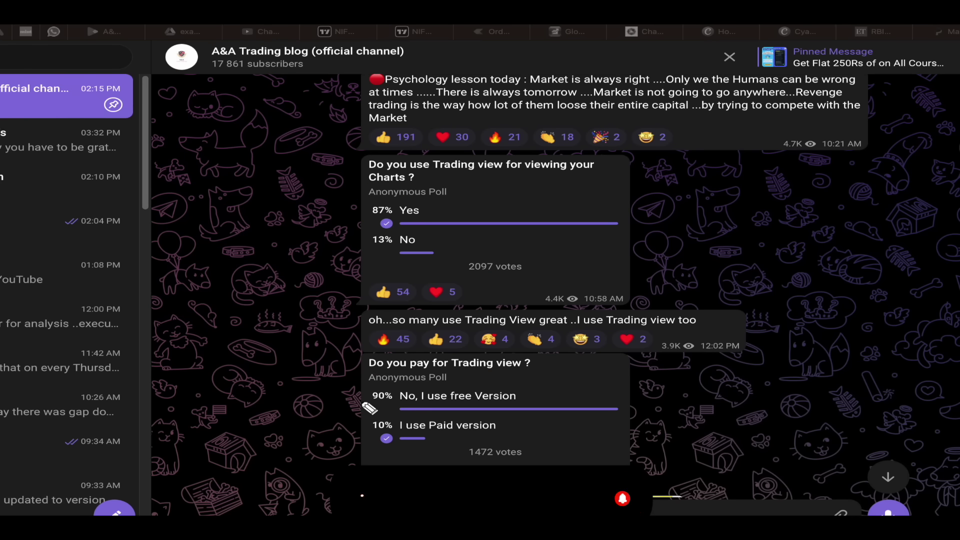
drag(364, 403, 548, 403)
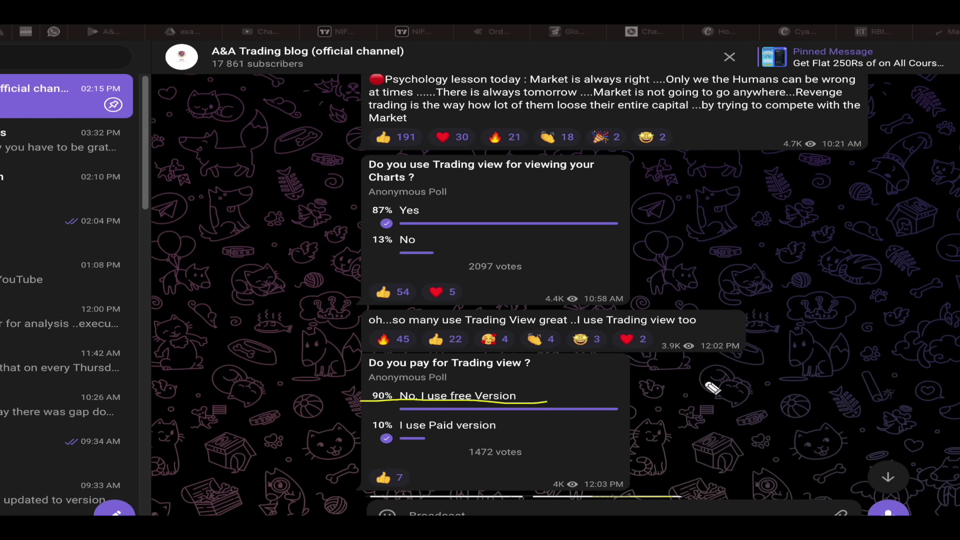
mouse_move(695, 374)
mouse_down()
mouse_move(724, 389)
mouse_move(672, 399)
mouse_move(712, 410)
mouse_move(650, 394)
mouse_move(712, 437)
mouse_move(704, 370)
mouse_up()
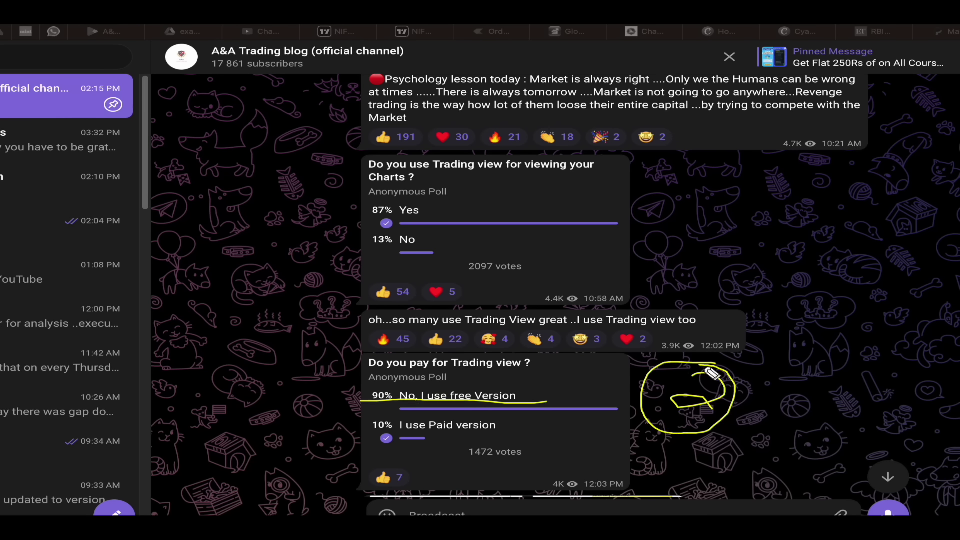
key(ctrl+Tab)
- Draw an arrow along the opening rally and box the morning bars in red
drag(233, 282, 112, 387)
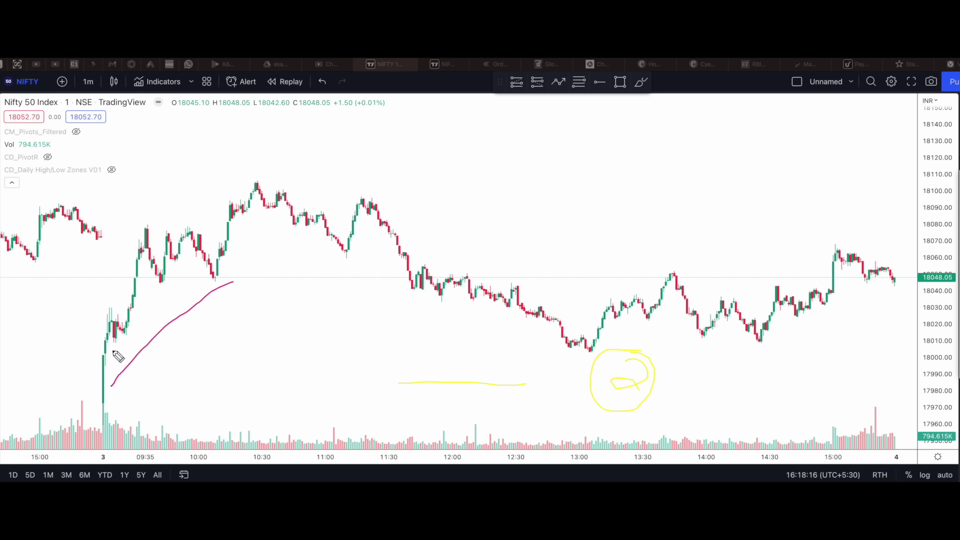
mouse_move(112, 344)
mouse_down()
mouse_move(106, 392)
mouse_move(153, 376)
mouse_up()
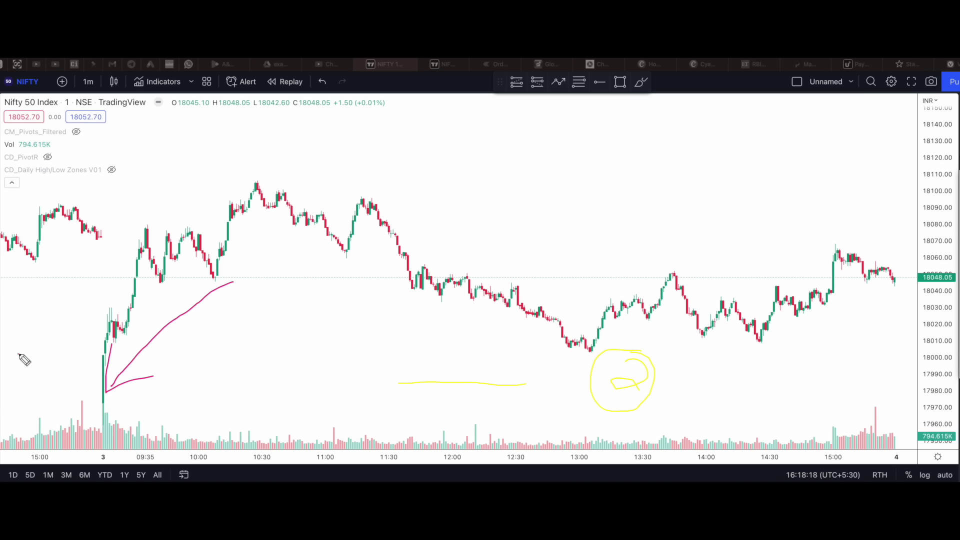
drag(18, 354, 31, 424)
mouse_move(149, 384)
mouse_down()
mouse_move(157, 407)
mouse_move(204, 379)
mouse_up()
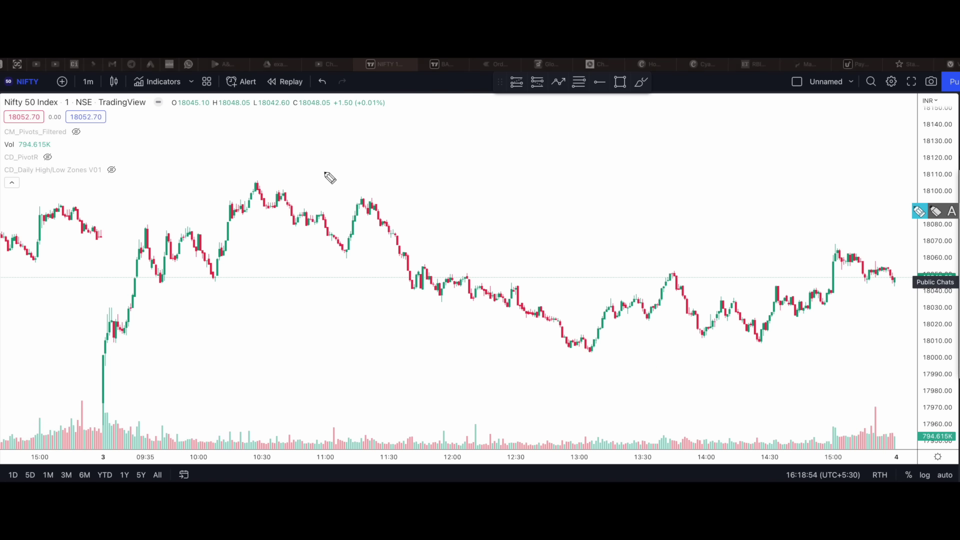
- Loop around the midday sideways range and circle the chart's symbol legend
mouse_move(377, 144)
mouse_down()
mouse_move(297, 149)
mouse_move(224, 288)
mouse_move(500, 387)
mouse_move(815, 320)
mouse_move(620, 205)
mouse_move(324, 163)
mouse_up()
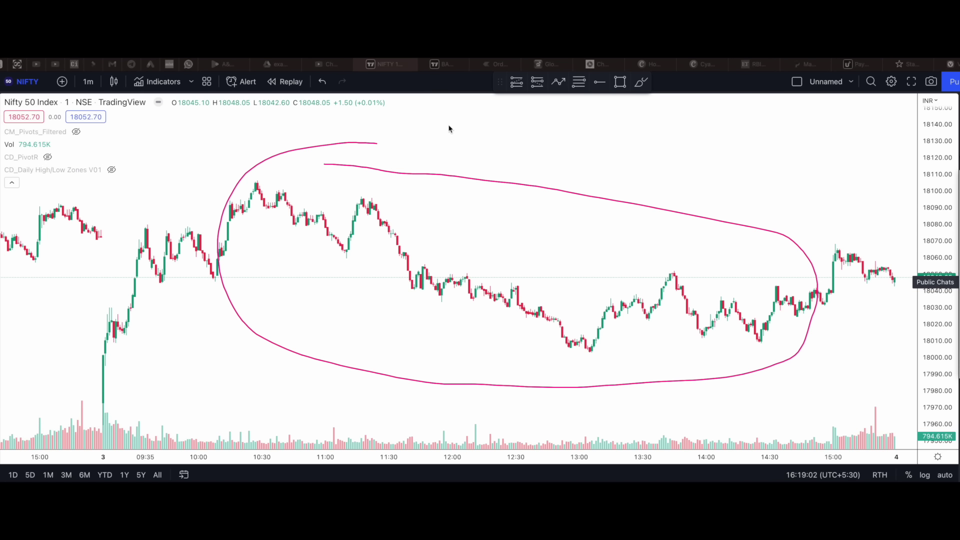
click(447, 64)
mouse_move(161, 106)
mouse_down()
mouse_move(22, 108)
mouse_move(115, 86)
mouse_up()
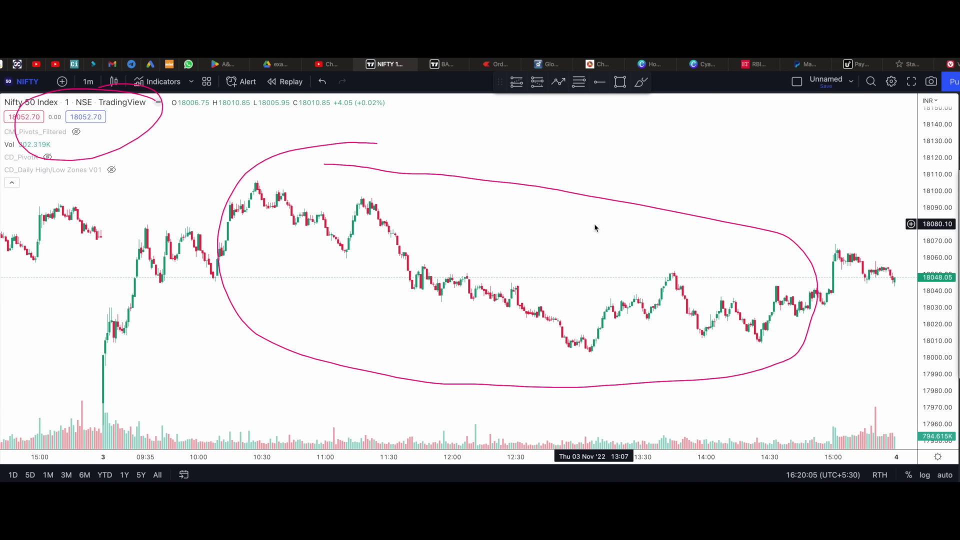
- Switch to the two-chart side-by-side layout and clear the old annotations
click(796, 81)
click(808, 130)
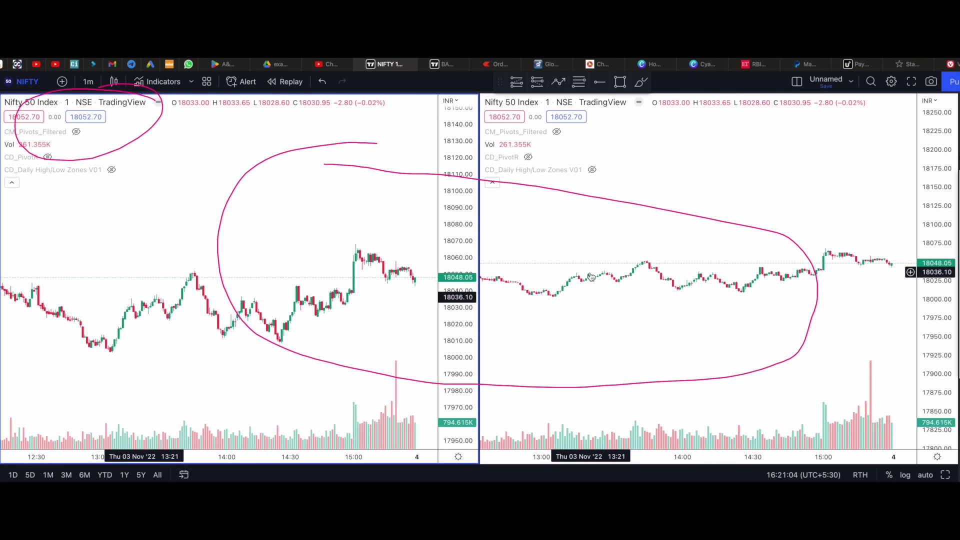
key(Escape)
- Draw an arc across both panes, a V on the left chart, a right-chart mark, then clear them
mouse_move(668, 192)
mouse_down()
mouse_move(343, 208)
mouse_move(642, 337)
mouse_move(565, 177)
mouse_up()
mouse_move(238, 146)
mouse_down()
mouse_move(344, 235)
mouse_move(399, 159)
mouse_up()
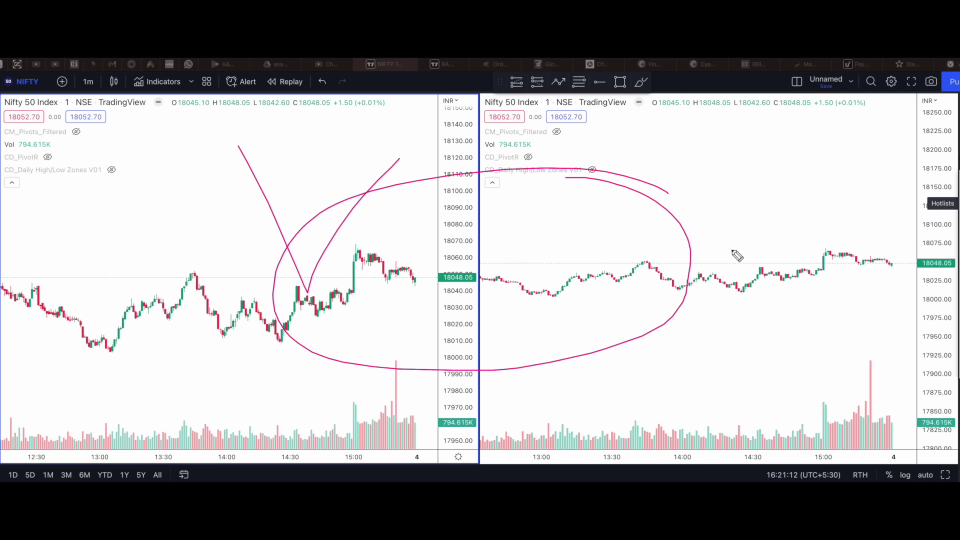
mouse_move(737, 255)
mouse_down()
mouse_move(700, 289)
mouse_move(810, 199)
mouse_up()
key(Escape)
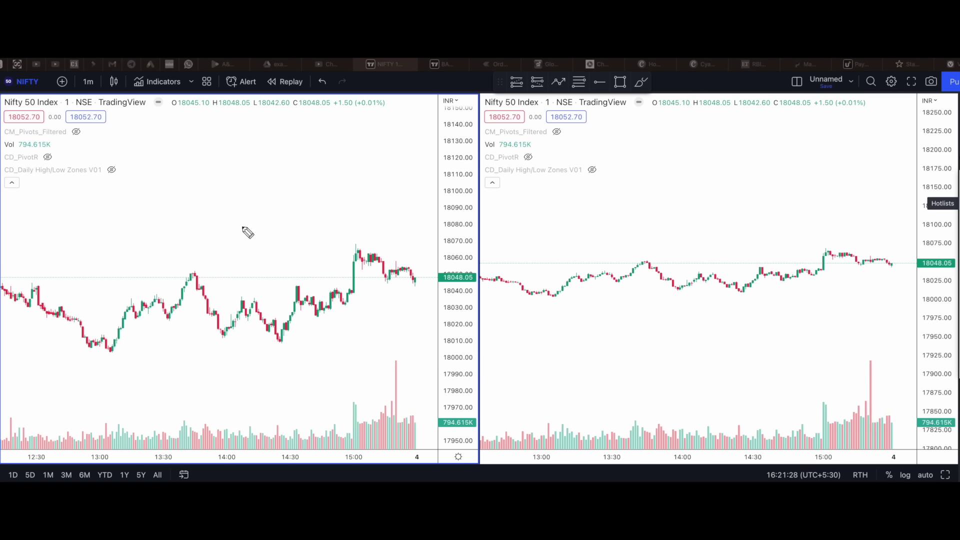
- Circle the left chart's legend, draw a circled check on the right, and trace a line across left candles
mouse_move(83, 93)
mouse_down()
mouse_move(62, 113)
mouse_move(186, 135)
mouse_move(80, 95)
mouse_up()
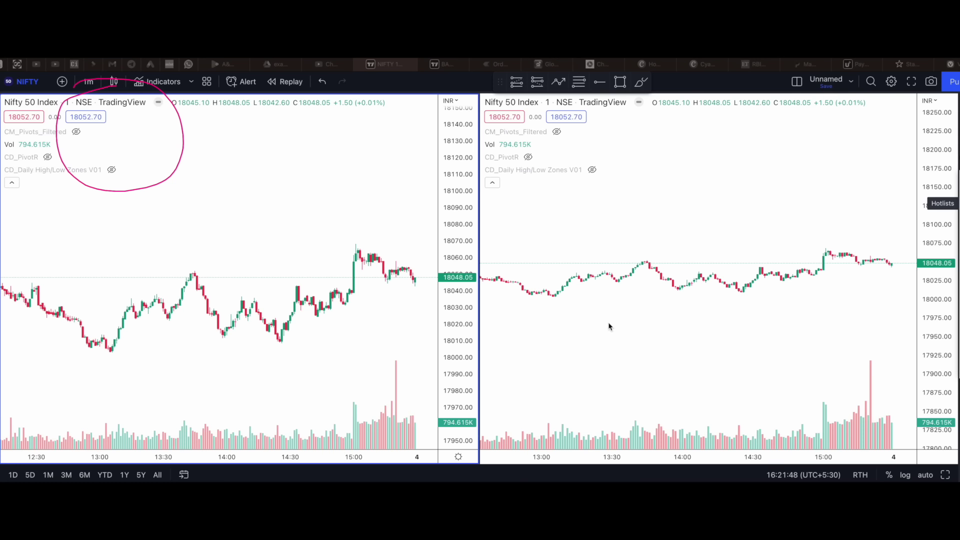
mouse_move(578, 234)
mouse_down()
mouse_move(594, 254)
mouse_move(690, 196)
mouse_up()
mouse_move(576, 172)
mouse_down()
mouse_move(547, 176)
mouse_move(705, 185)
mouse_up()
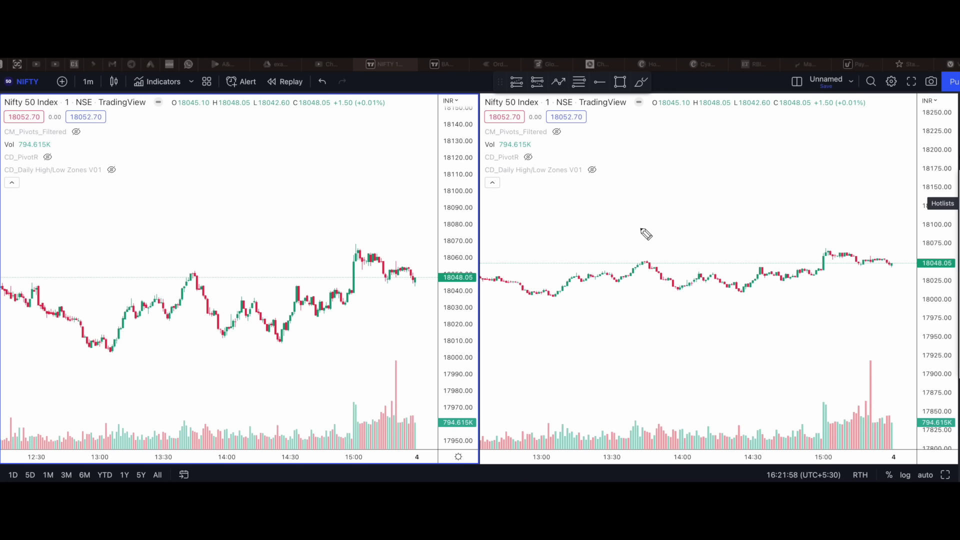
mouse_move(12, 335)
mouse_down()
mouse_move(264, 323)
mouse_move(241, 430)
mouse_move(1, 413)
mouse_up()
drag(253, 353, 336, 340)
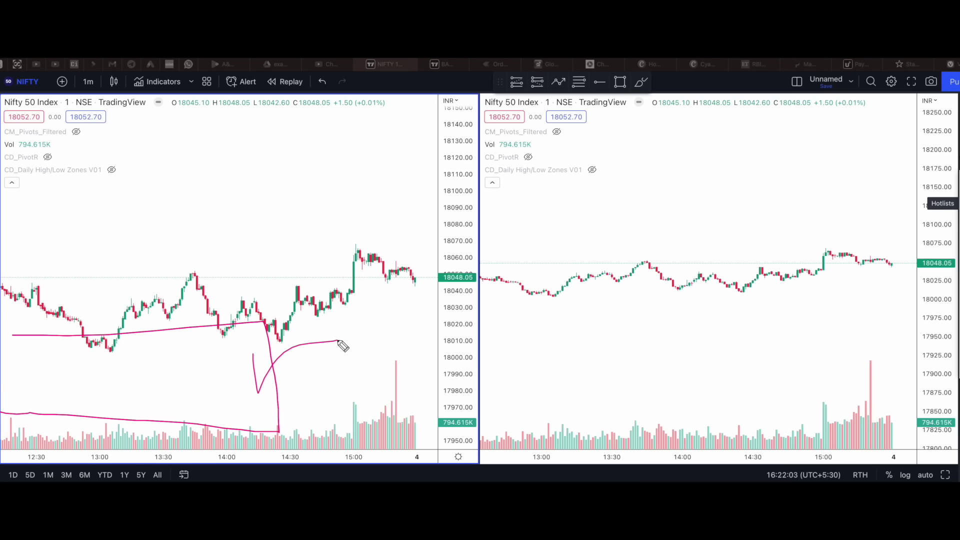
- Add check marks on both the left and right chart panes
mouse_move(221, 155)
mouse_down()
mouse_move(306, 120)
mouse_move(311, 109)
mouse_up()
mouse_move(675, 198)
mouse_down()
mouse_move(780, 161)
mouse_move(787, 144)
mouse_up()
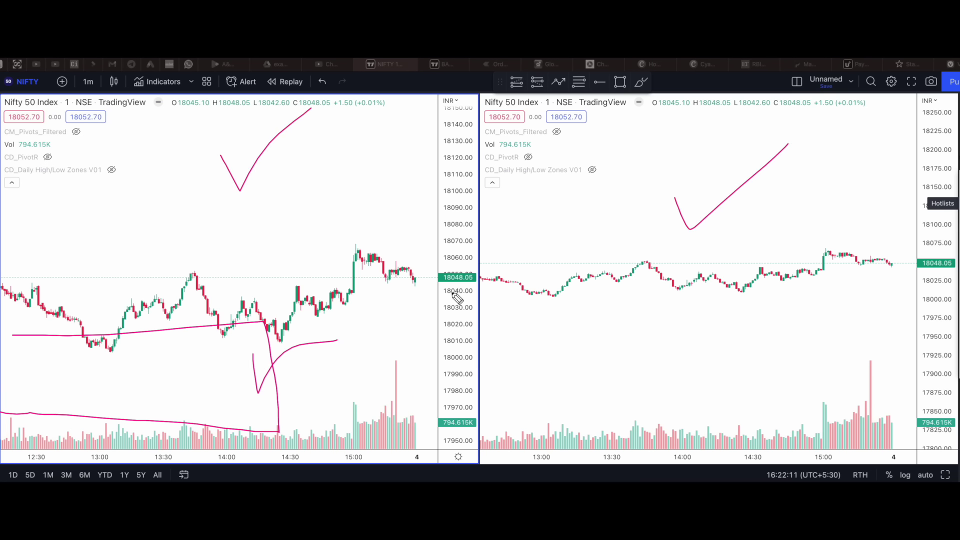
drag(274, 217, 339, 194)
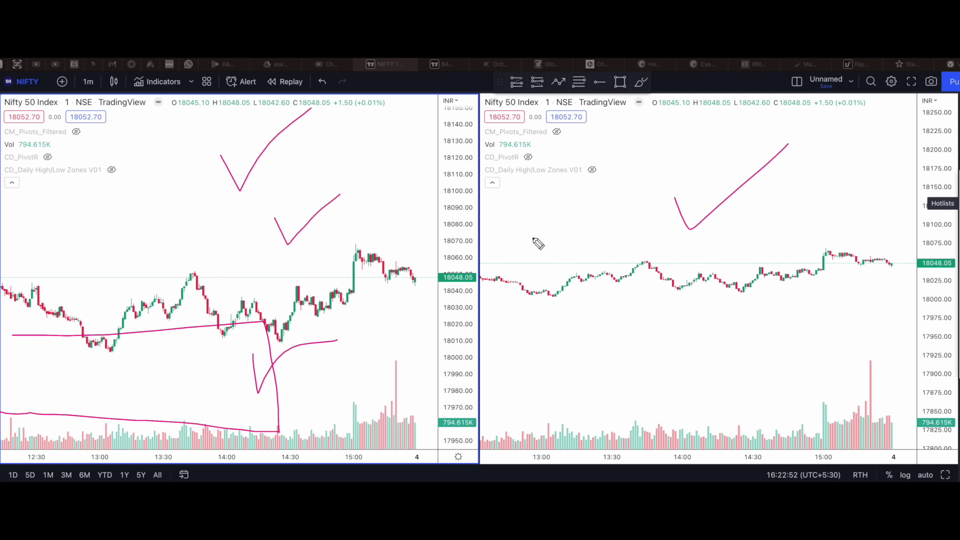
drag(533, 235, 586, 226)
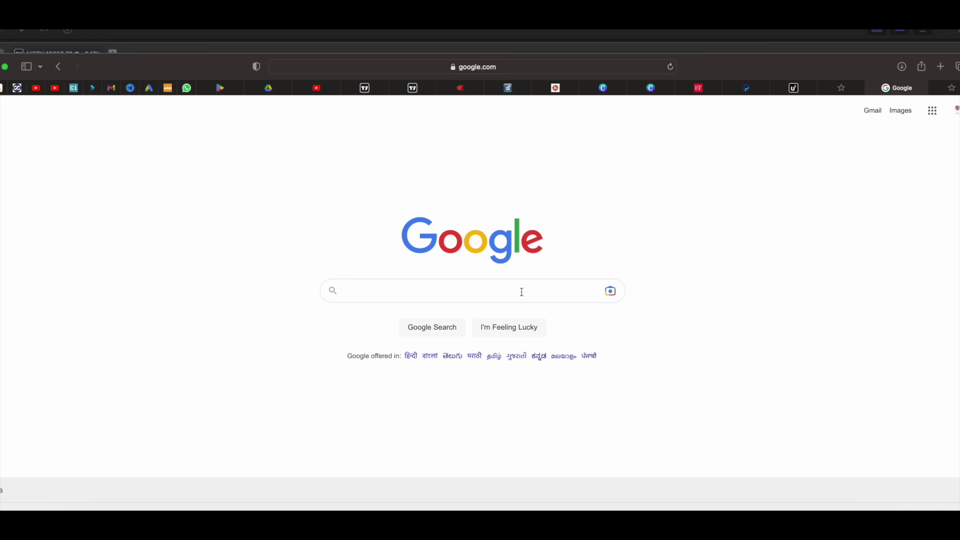
- Type 'vivaldi' into Google search and highlight the 'vivaldi browser' suggestion
click(369, 290)
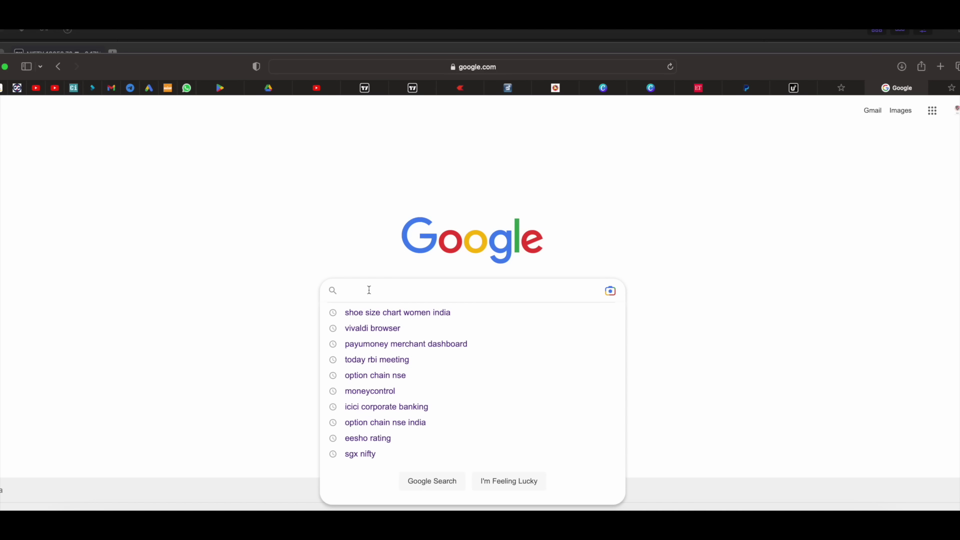
text(vivaldi)
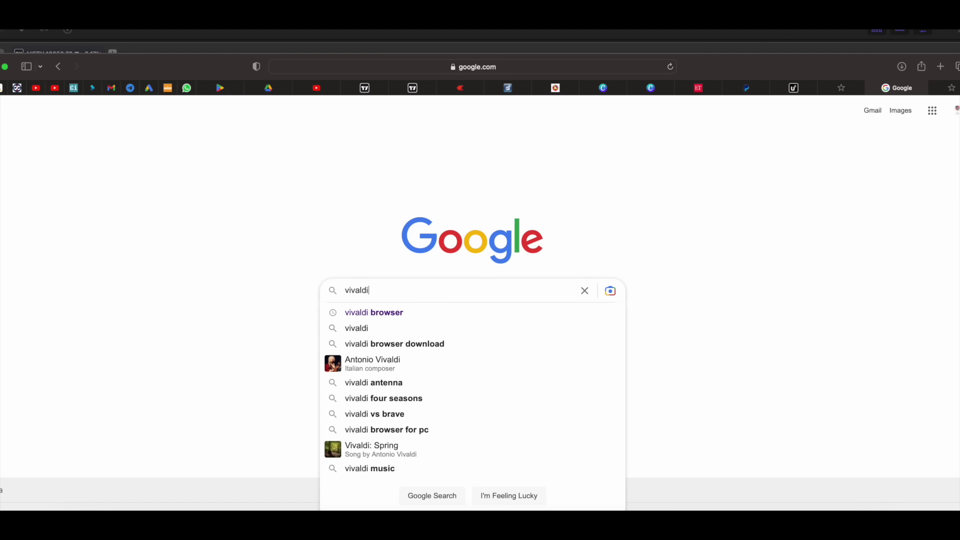
key(Down)
mouse_move(363, 288)
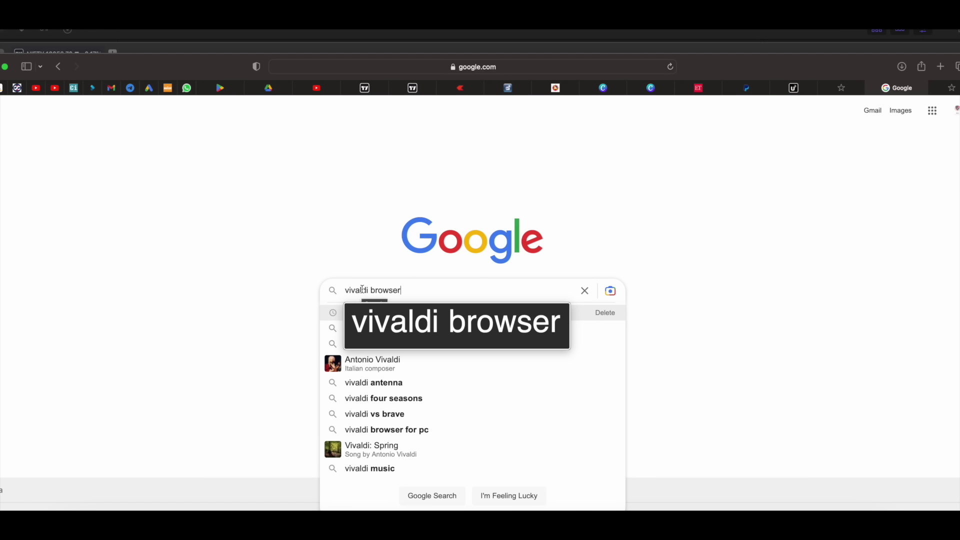
- Search for 'vivaldi browser' and open the official vivaldi.com result
key(Return)
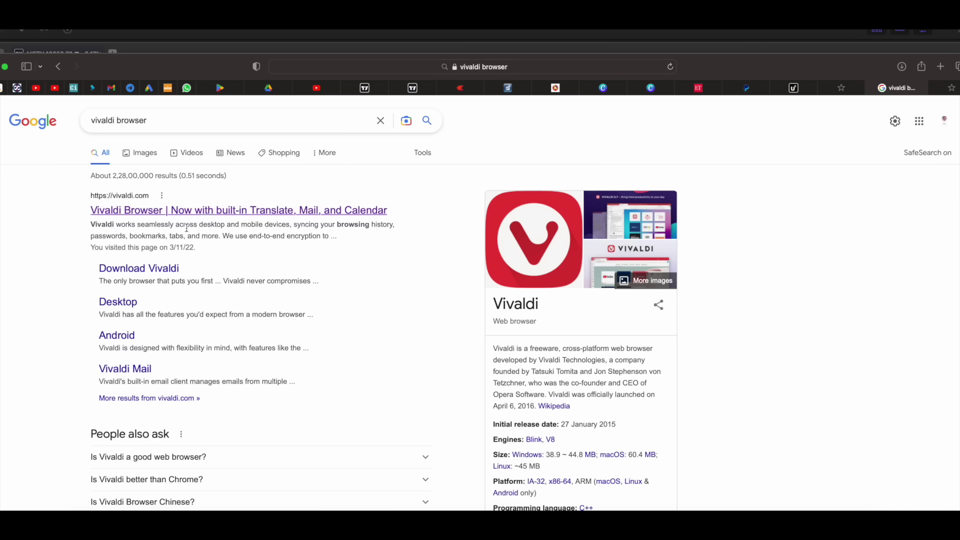
click(212, 215)
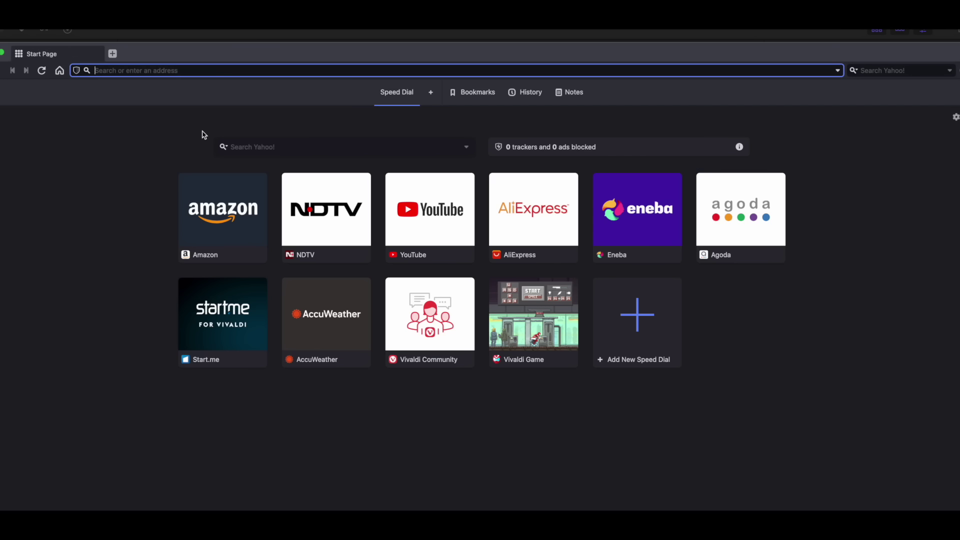
- Paste the TradingView Nifty 50 chart URL into Vivaldi's address bar and load it
text(https://in.tradingview.com/chart/bezIEieZ/)
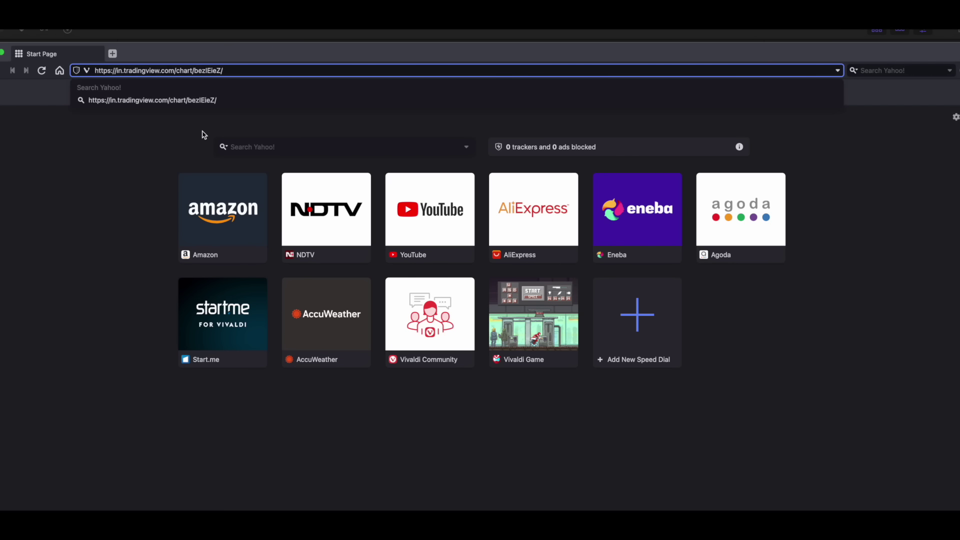
key(Return)
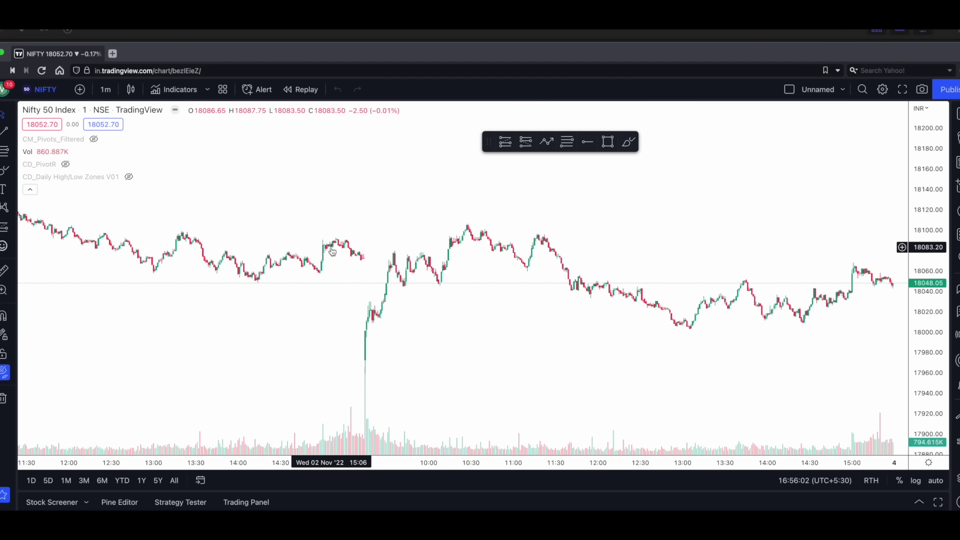
- Open three more tabs, pasting and loading the TradingView NIFTY chart URL in each
click(112, 54)
text(https://in.tradingview.com/chart/bezIEieZ/)
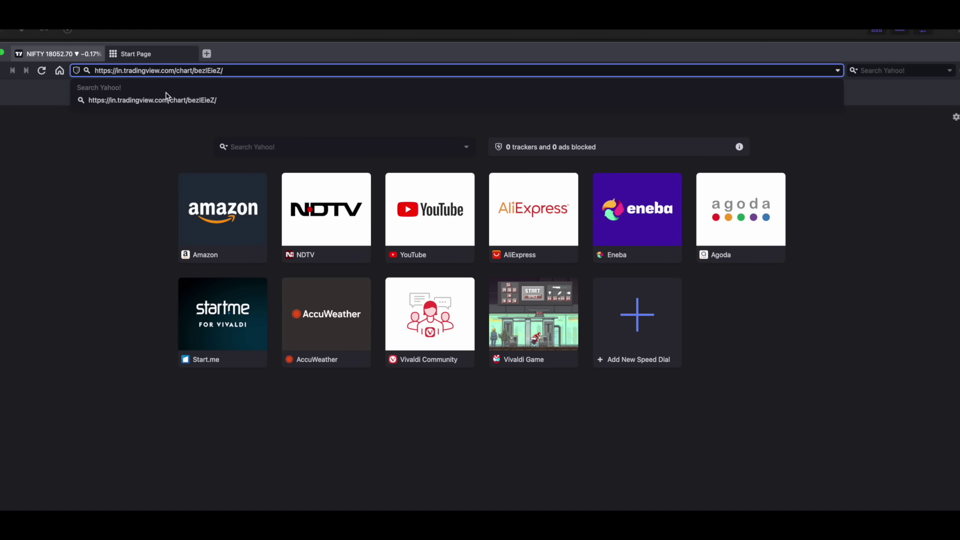
key(Return)
key(ctrl+t)
text(https://in.tradingview.com/chart/bezIEieZ/)
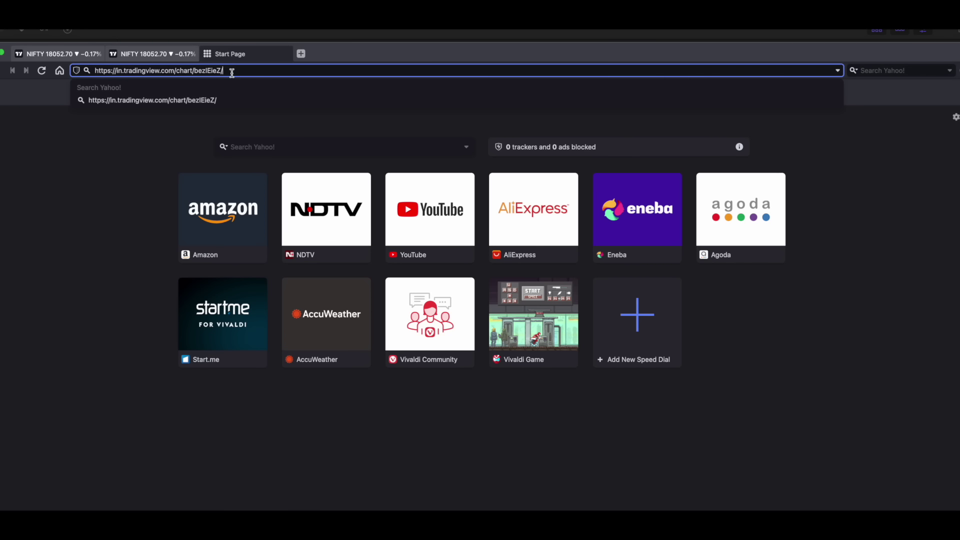
key(Return)
key(ctrl+t)
text(https://in.tradingview.com/chart/bezIEieZ/)
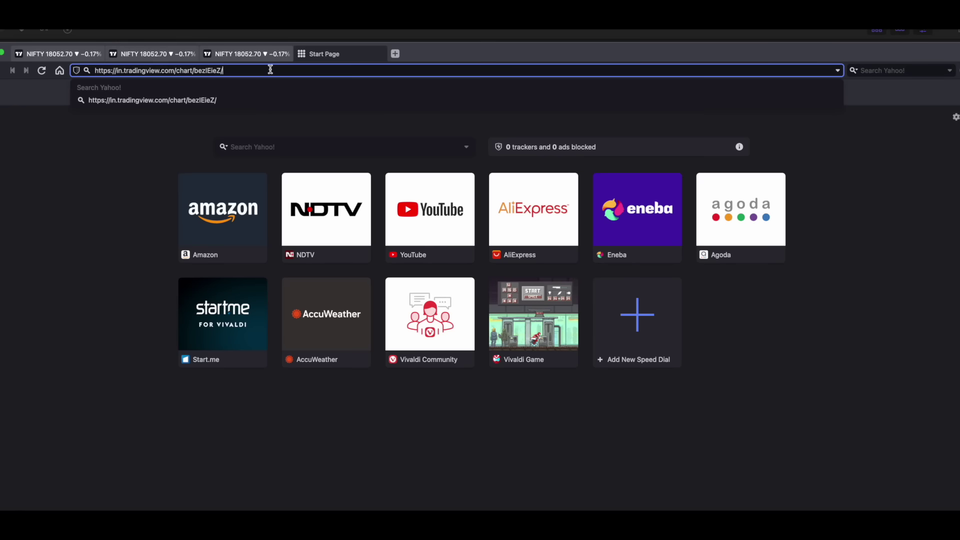
key(Return)
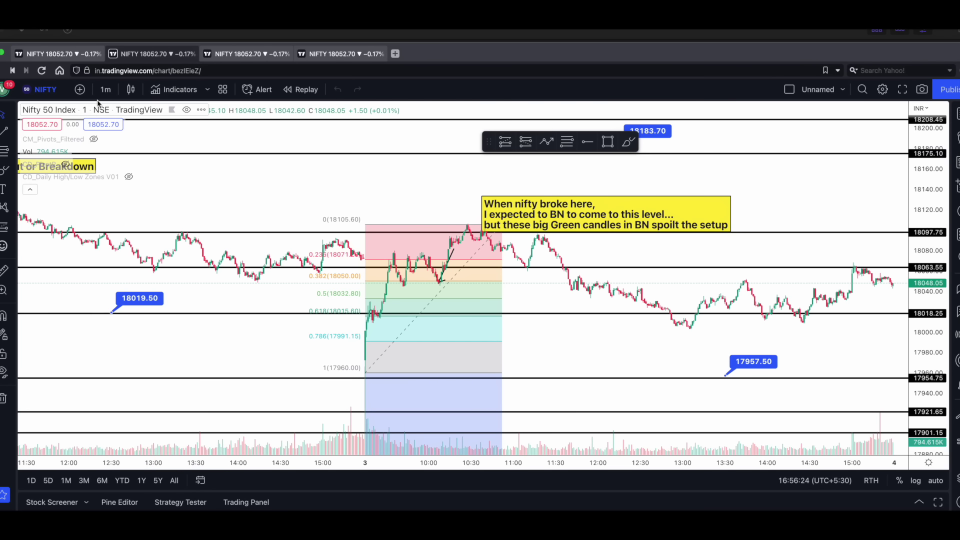
- Set one NIFTY tab's chart interval to 15 minutes and another's to 1 hour
click(106, 90)
click(242, 54)
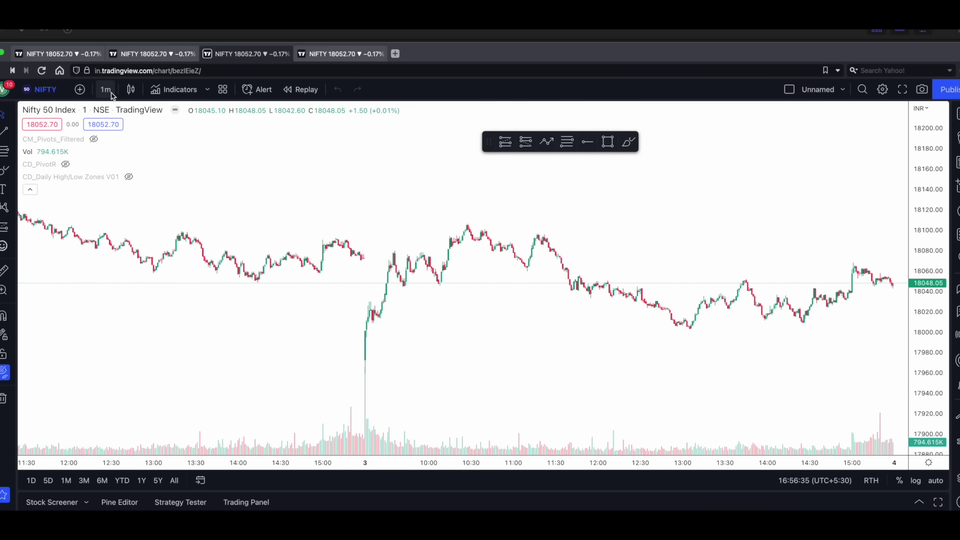
click(111, 94)
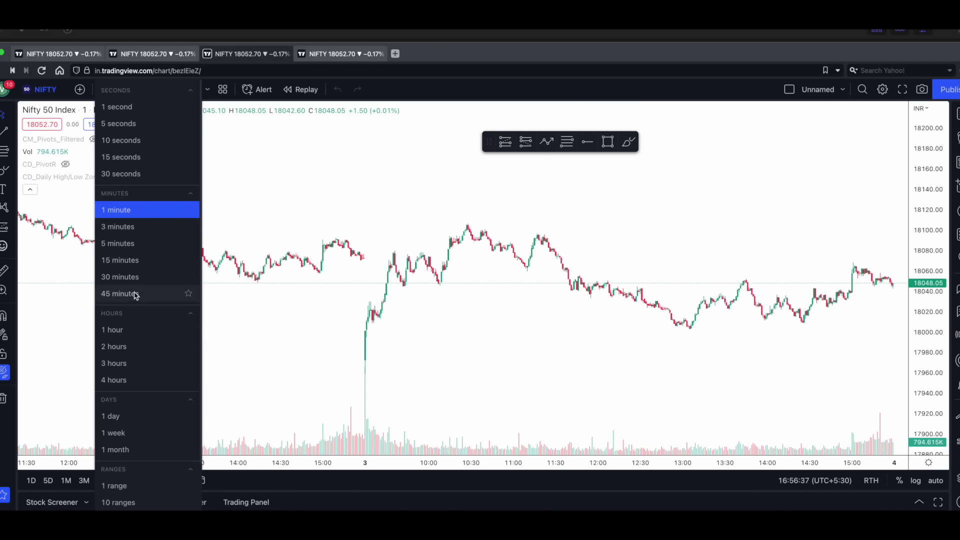
click(155, 261)
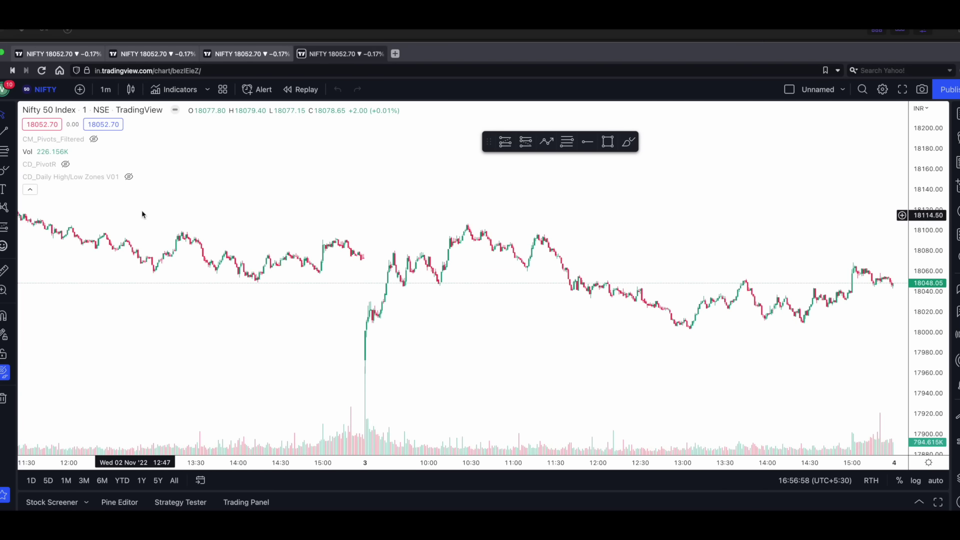
click(105, 89)
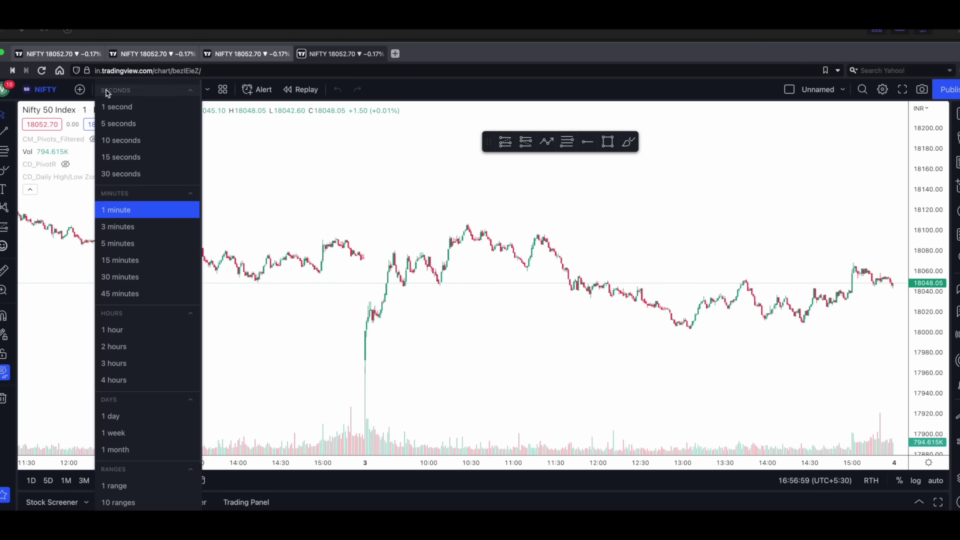
click(121, 332)
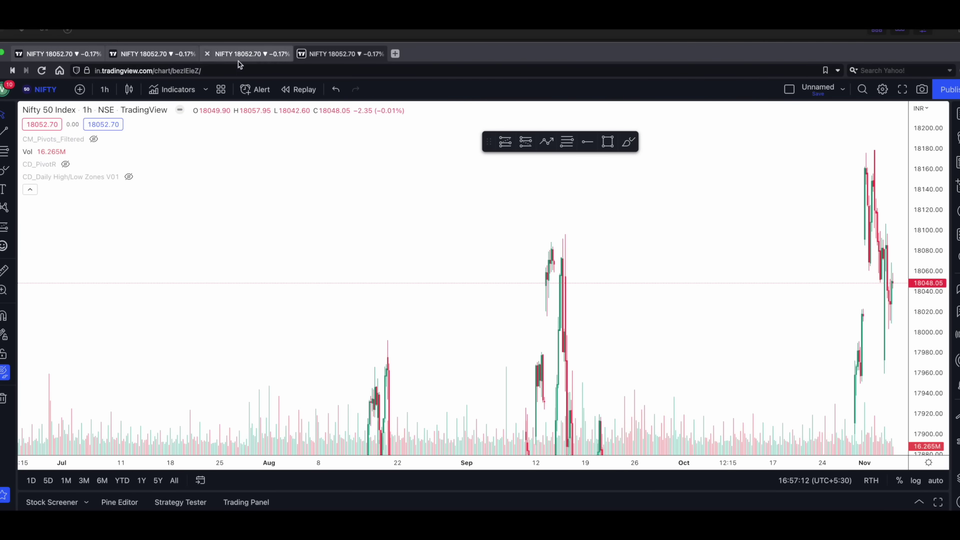
- Select all four NIFTY tabs and tile them into a 2×2 grid
shift+click(72, 55)
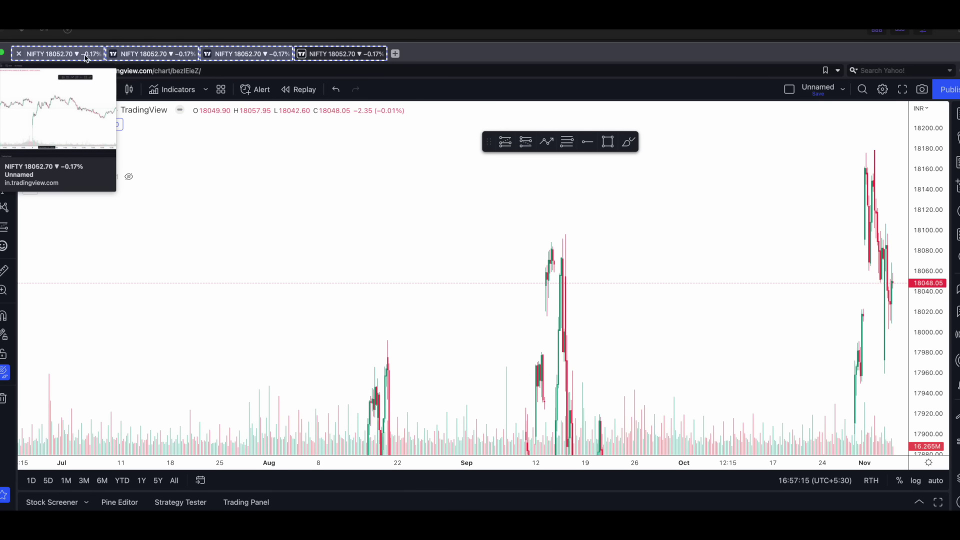
right_click(343, 57)
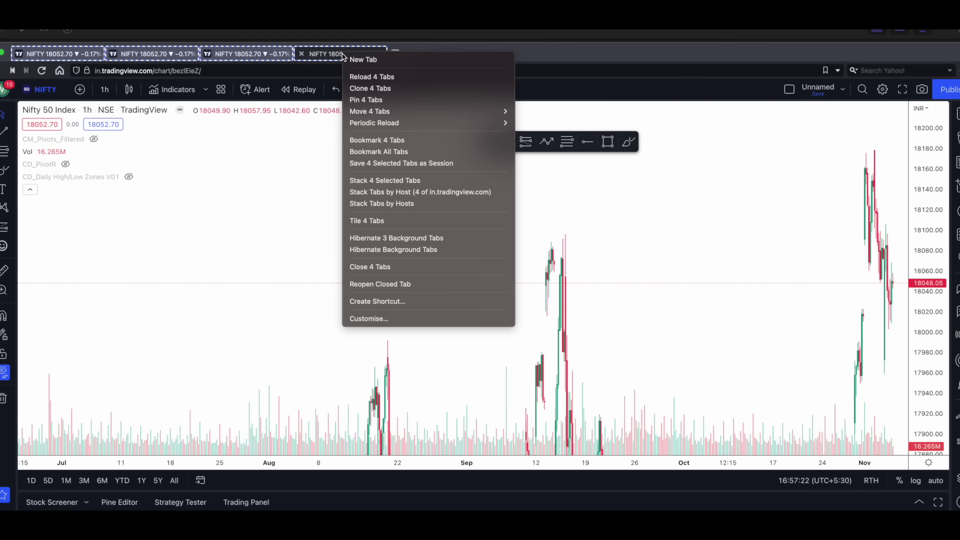
click(383, 223)
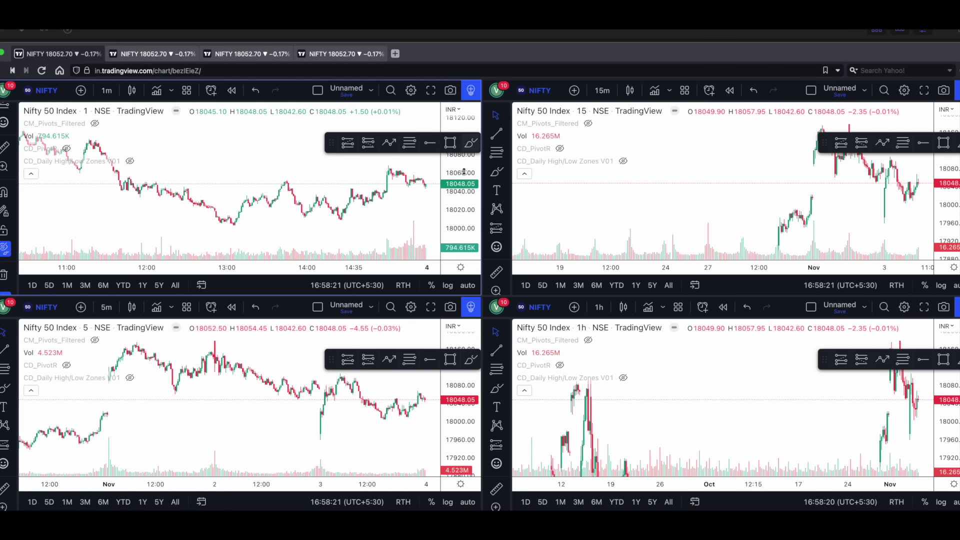
- Stretch the price axes of the 5m, 15m and 1h charts, then select the 5m price series
drag(468, 408, 468, 440)
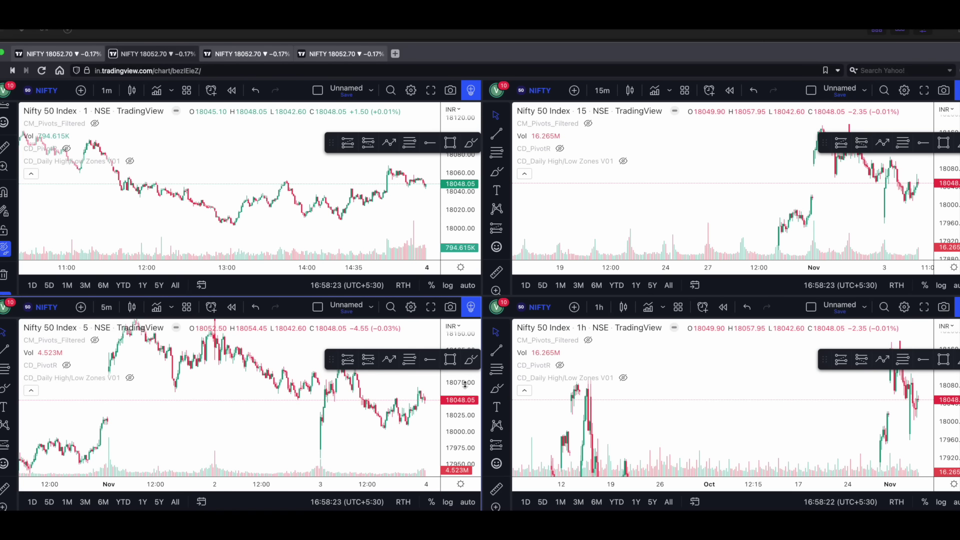
drag(949, 205, 947, 168)
drag(944, 405, 942, 372)
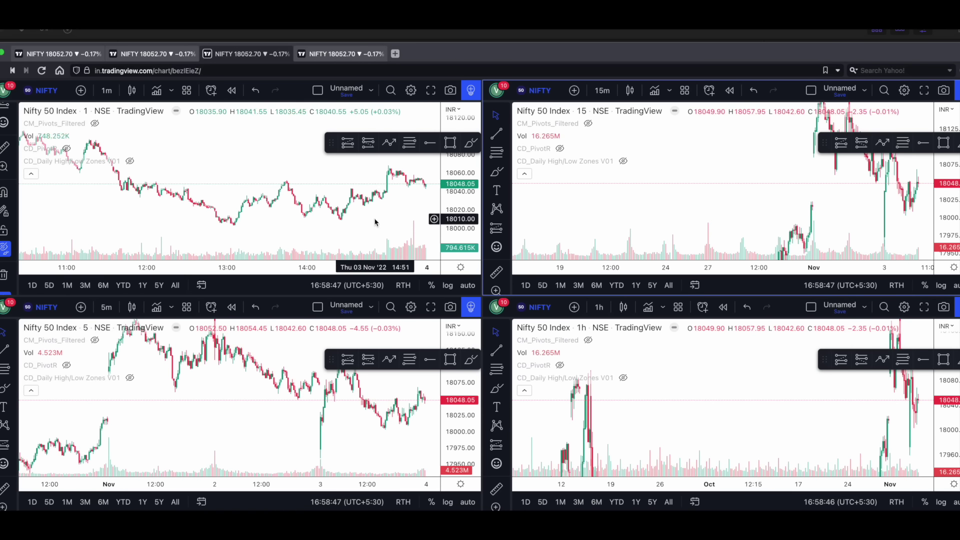
click(274, 390)
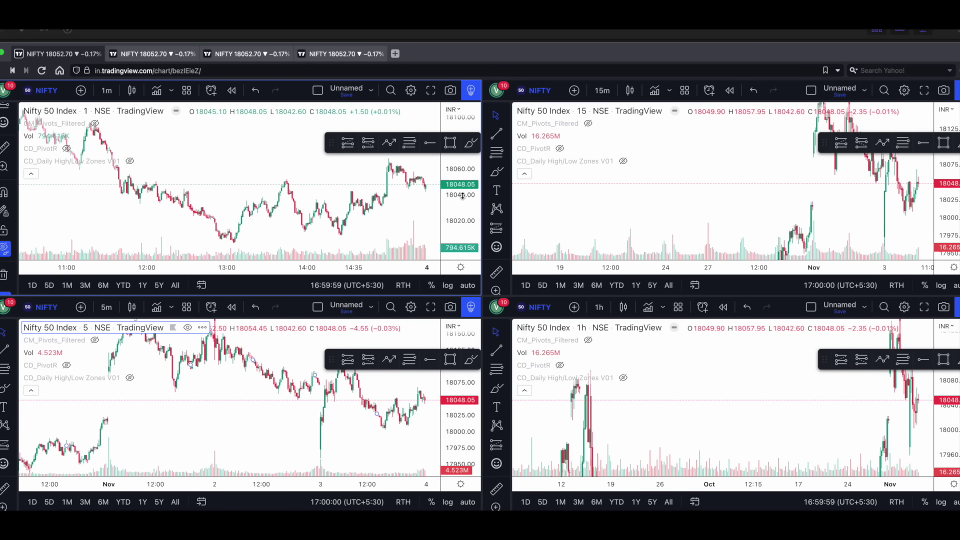
- Drag the 5m, 15m and 1h price axes again to enlarge their candles further
drag(463, 420, 462, 389)
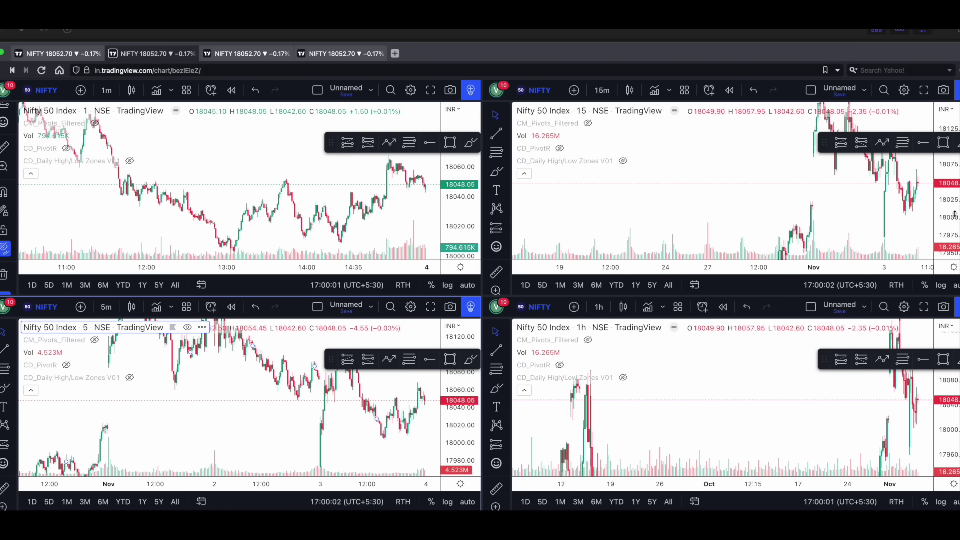
drag(955, 214, 944, 230)
drag(942, 439, 940, 425)
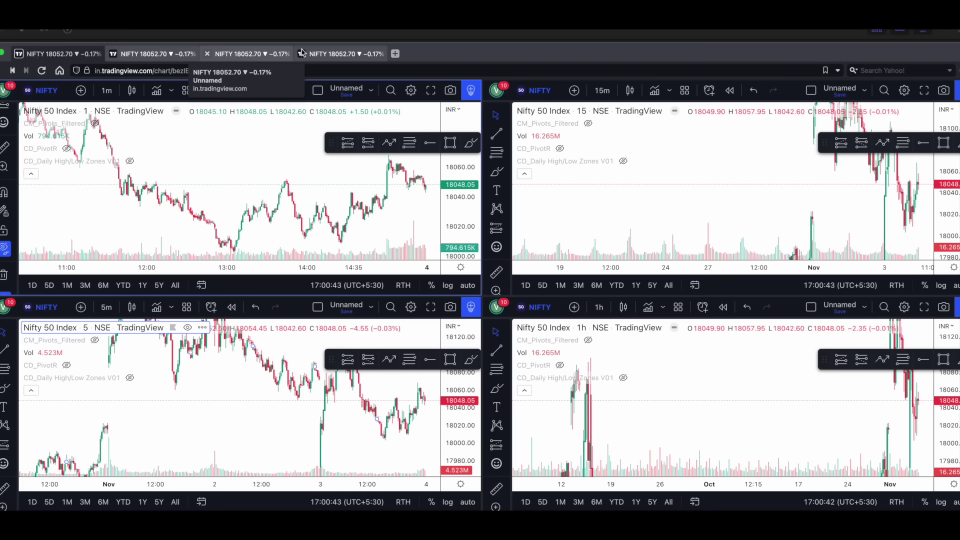
shift+click(245, 56)
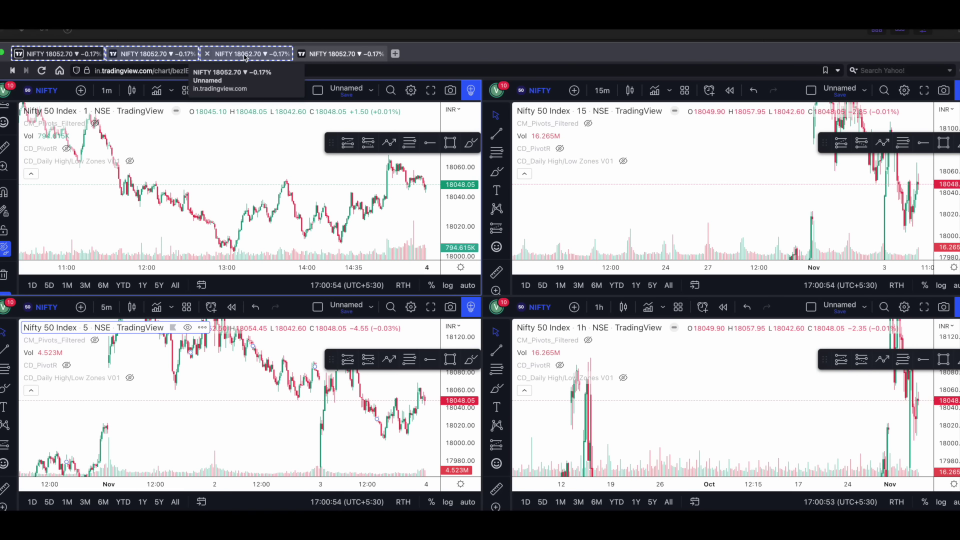
right_click(245, 57)
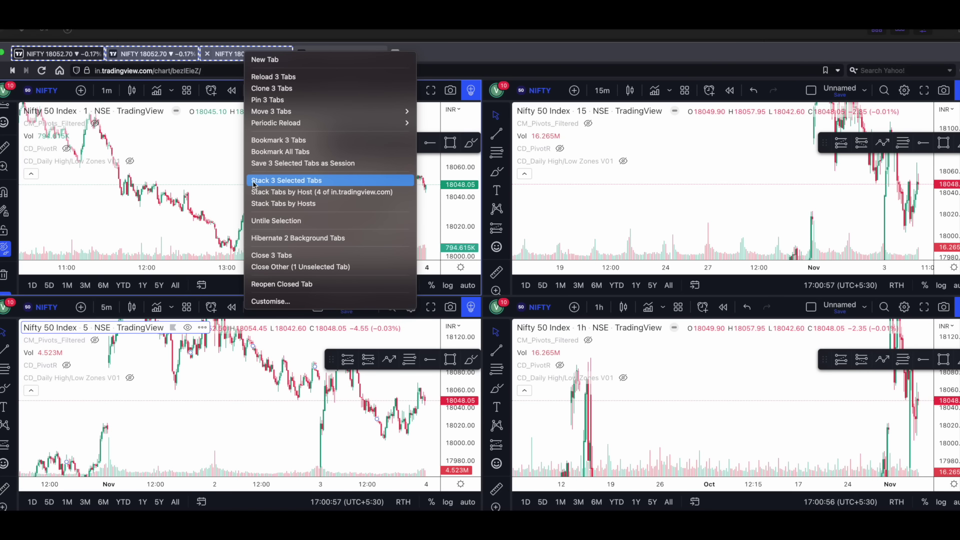
click(307, 181)
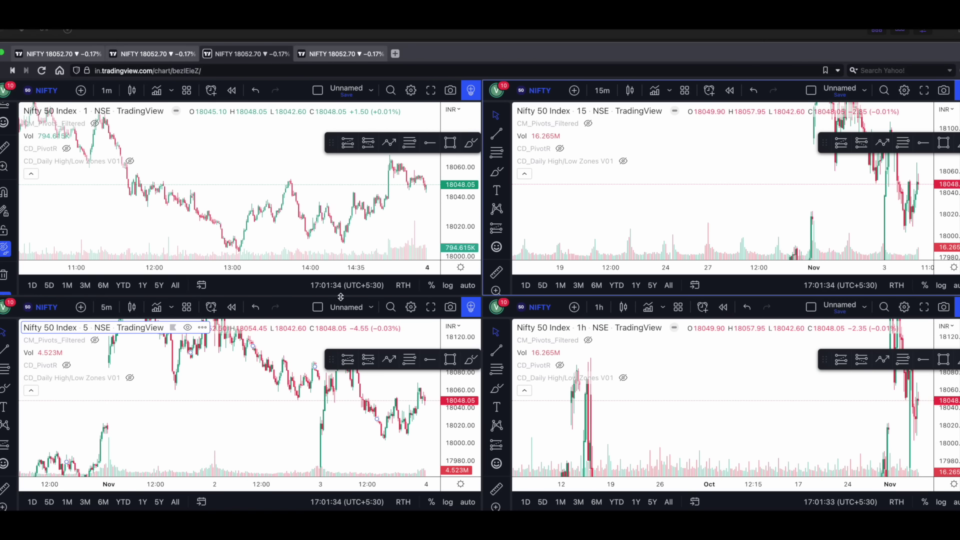